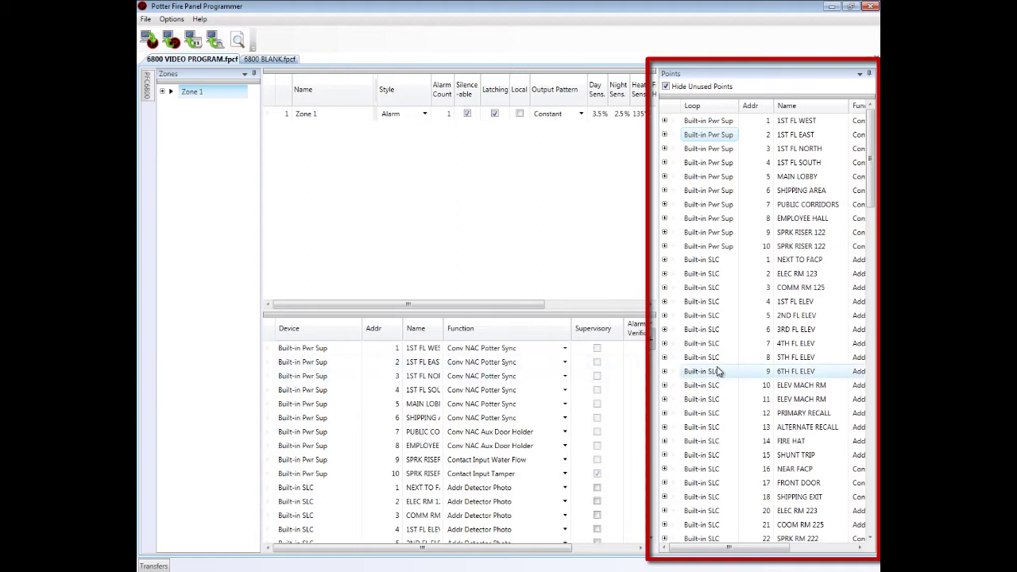
Widen the Points pane to examine each point's name and function, and narrow it again to show more zone columns
{"action": "left_click", "coordinate": [658, 292]}
{"action": "left_click_drag", "start_coordinate": [659, 299], "coordinate": [512, 318]}
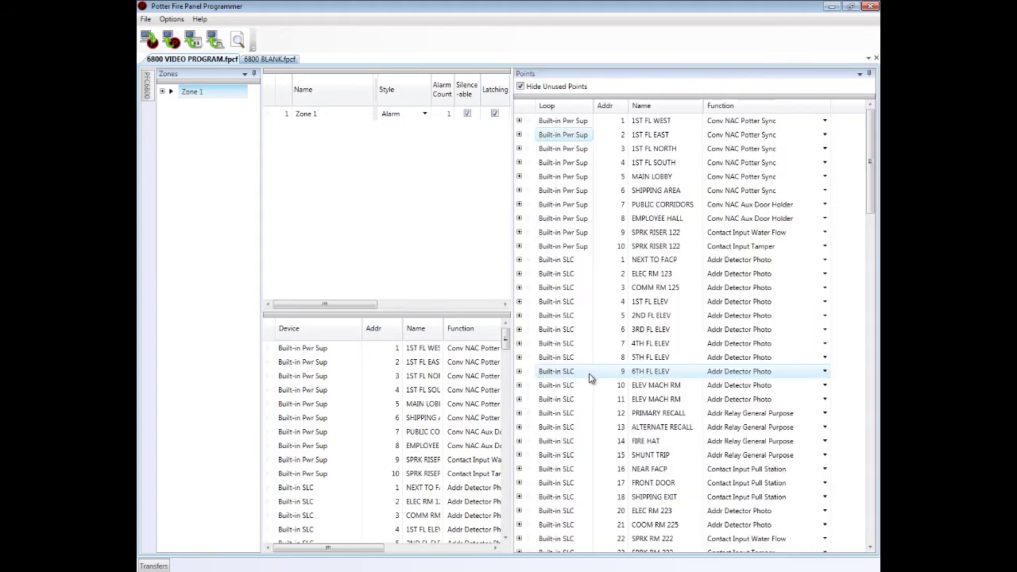
{"action": "mouse_move", "coordinate": [153, 93]}
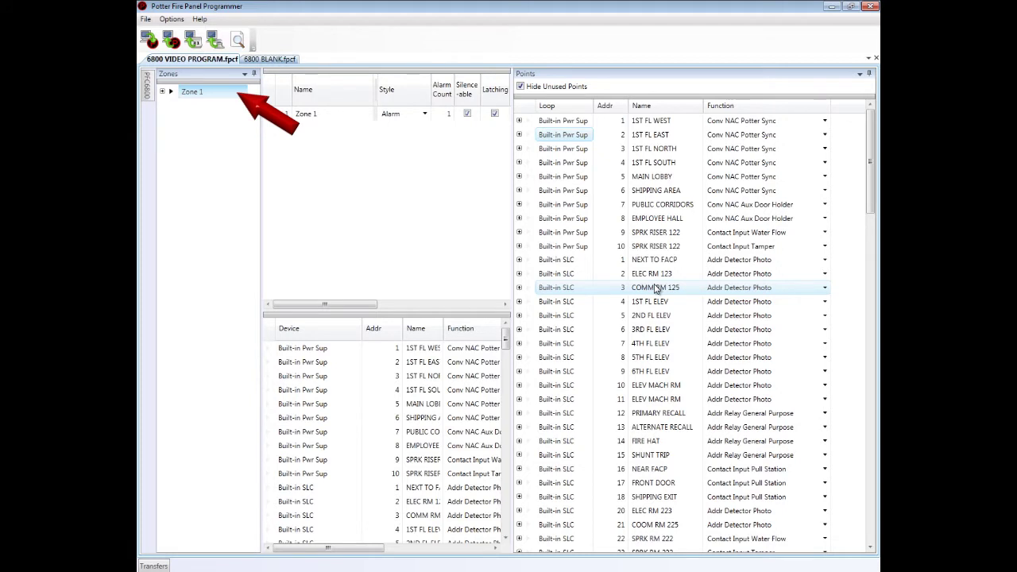
{"action": "left_click_drag", "start_coordinate": [512, 262], "coordinate": [626, 259]}
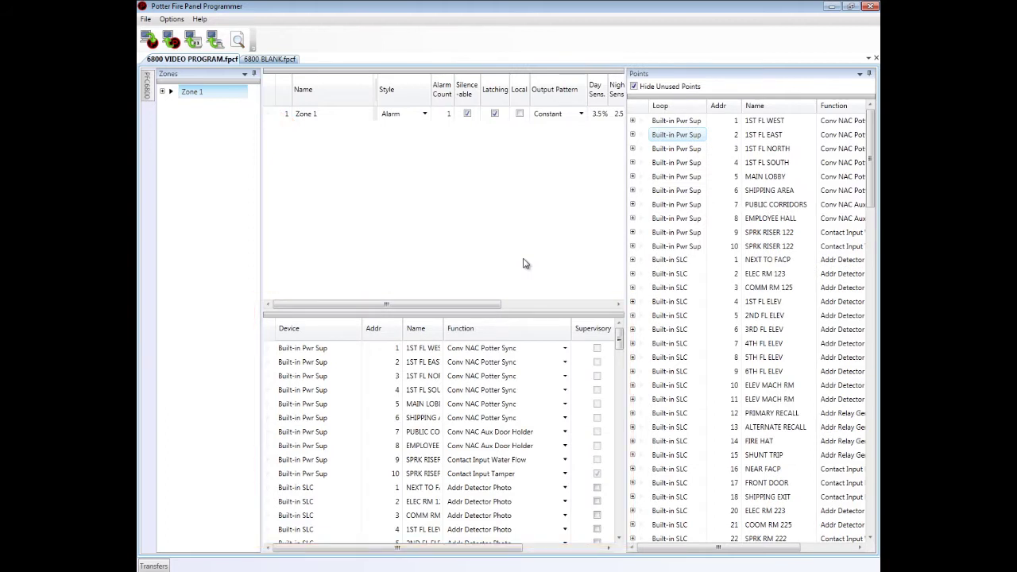
View the default zone setup in 6800 BLANK.fpcf and return to 6800 VIDEO PROGRAM.fpcf
{"action": "left_click", "coordinate": [190, 95]}
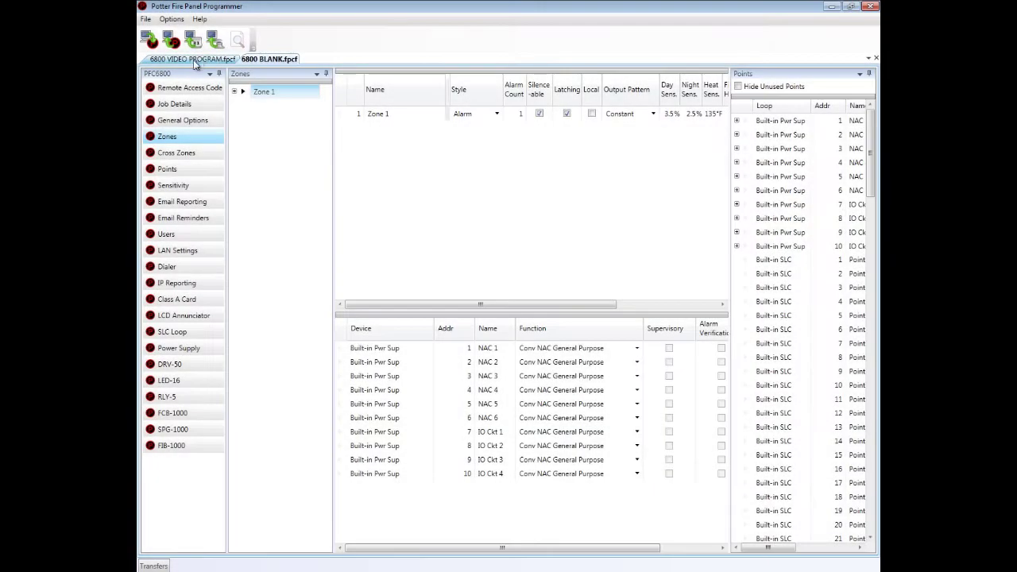
{"action": "left_click", "coordinate": [219, 74]}
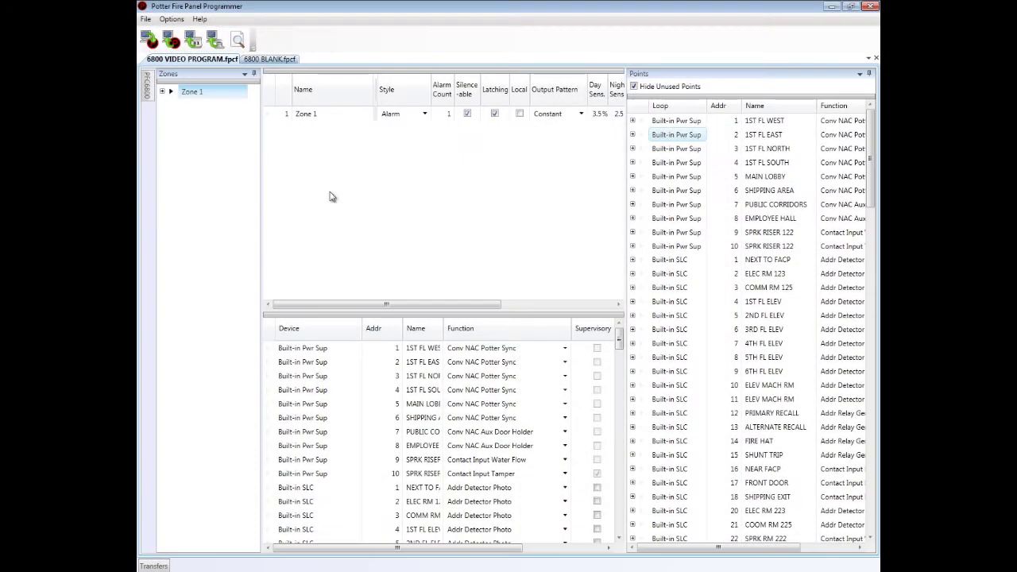
Examine the points assigned to Zone 1 and the zone assignment of the first point, widening the Zones pane and collapsing both entries
{"action": "left_click", "coordinate": [162, 93]}
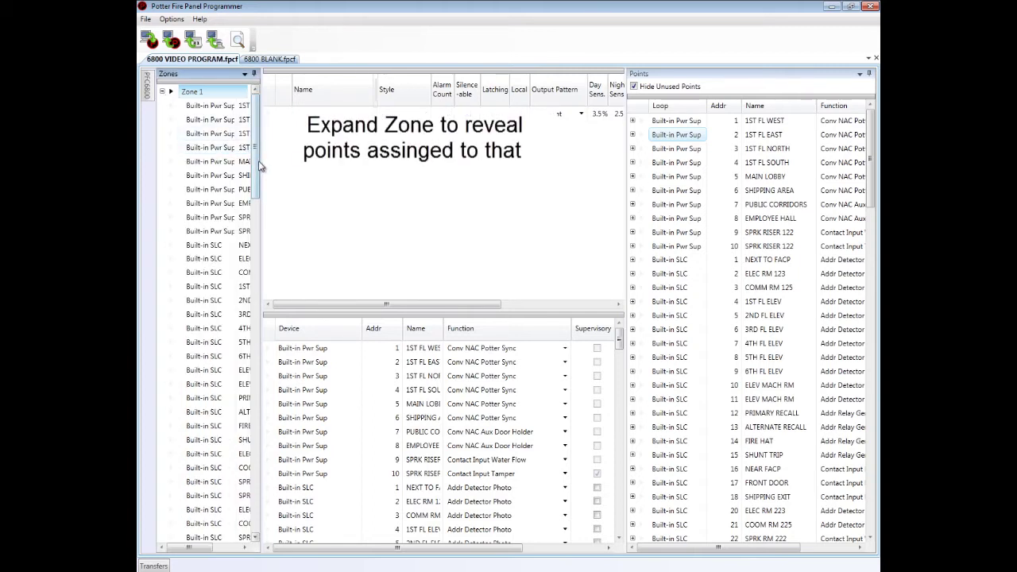
{"action": "left_click_drag", "start_coordinate": [262, 215], "coordinate": [354, 215]}
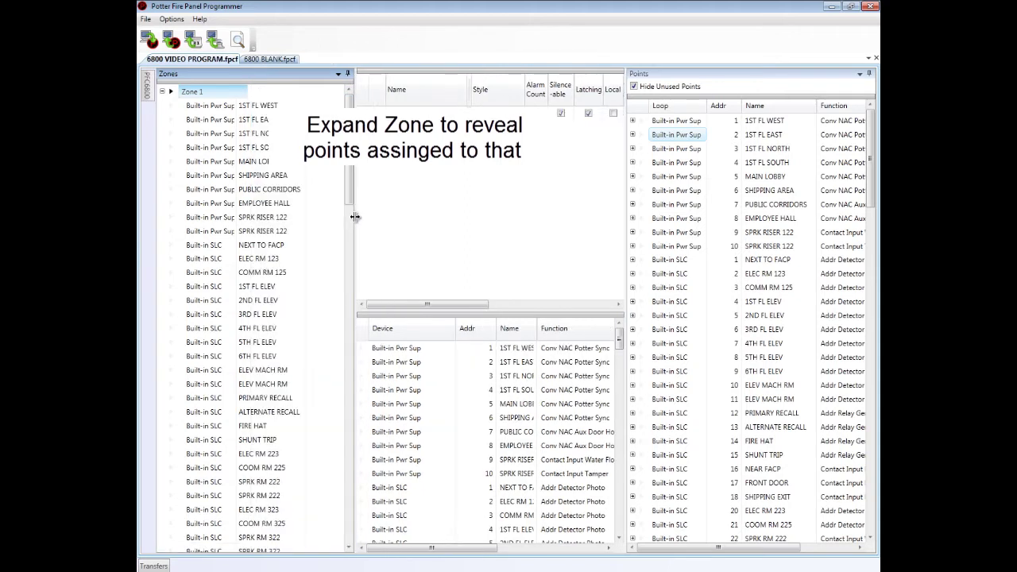
{"action": "left_click", "coordinate": [162, 93]}
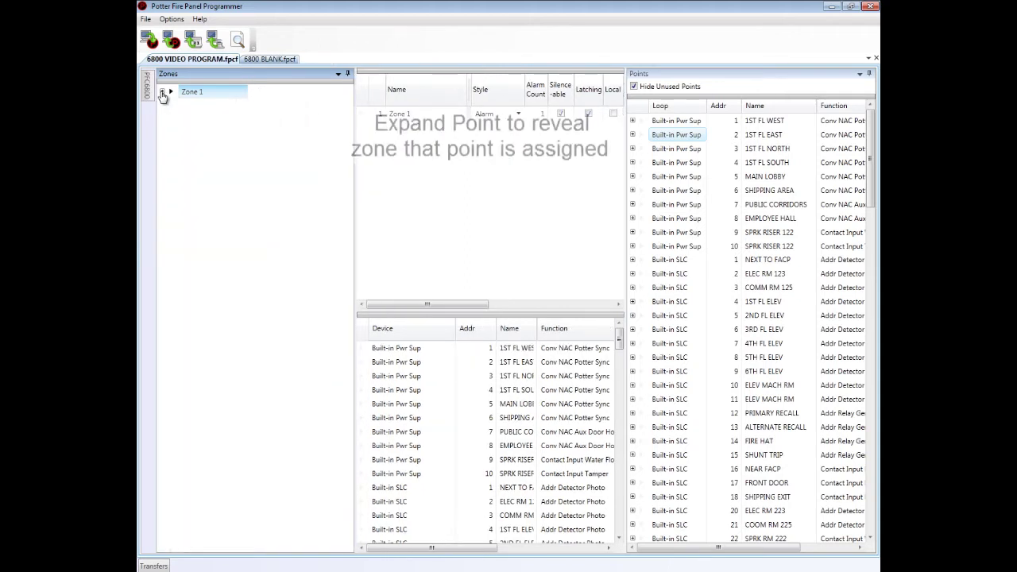
{"action": "left_click", "coordinate": [633, 125]}
{"action": "left_click", "coordinate": [633, 122]}
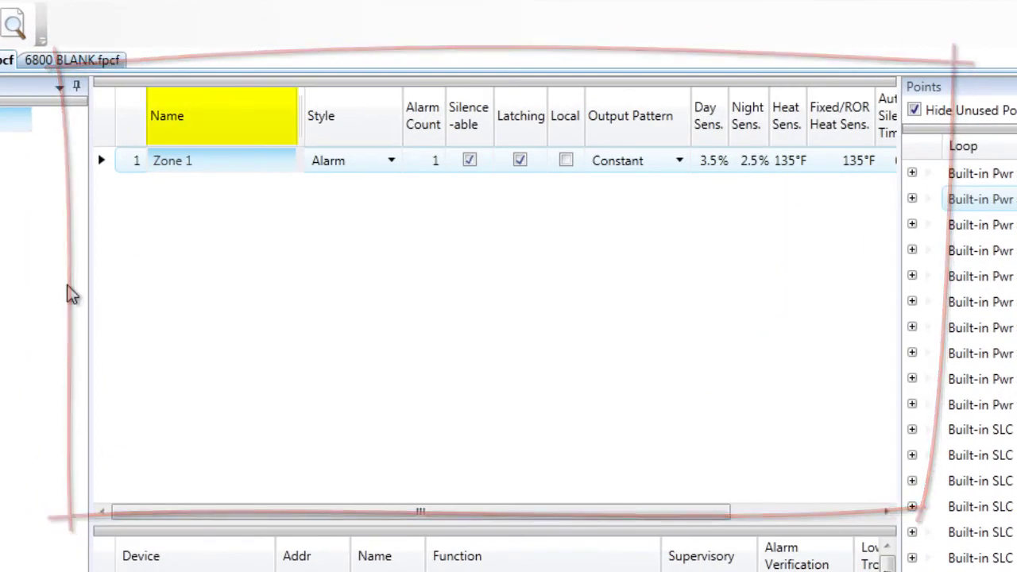
Rename Zone 1 as GENERAL ALARM
{"action": "left_click", "coordinate": [196, 162]}
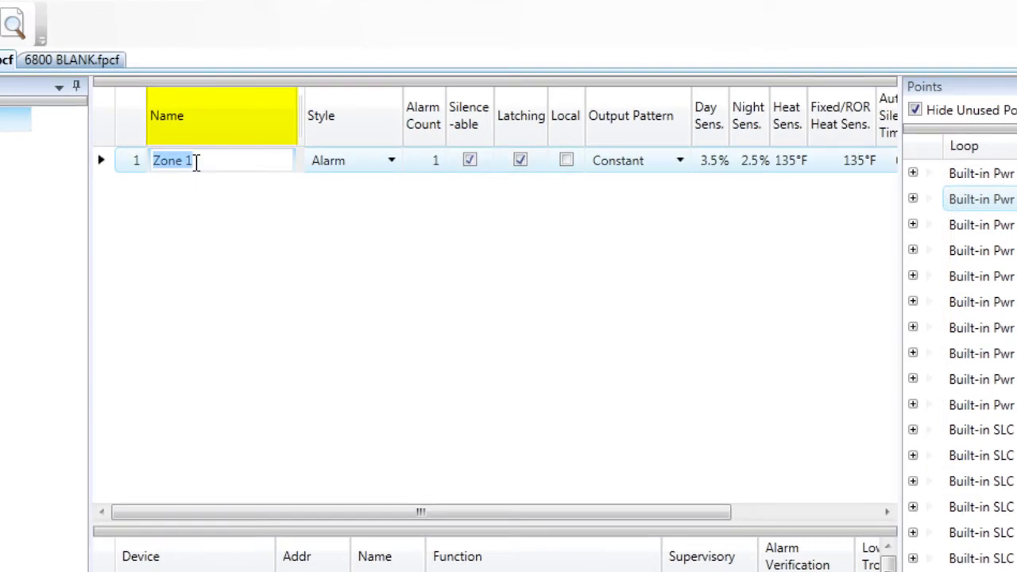
{"action": "type", "text": "GENERAL aLAR"}
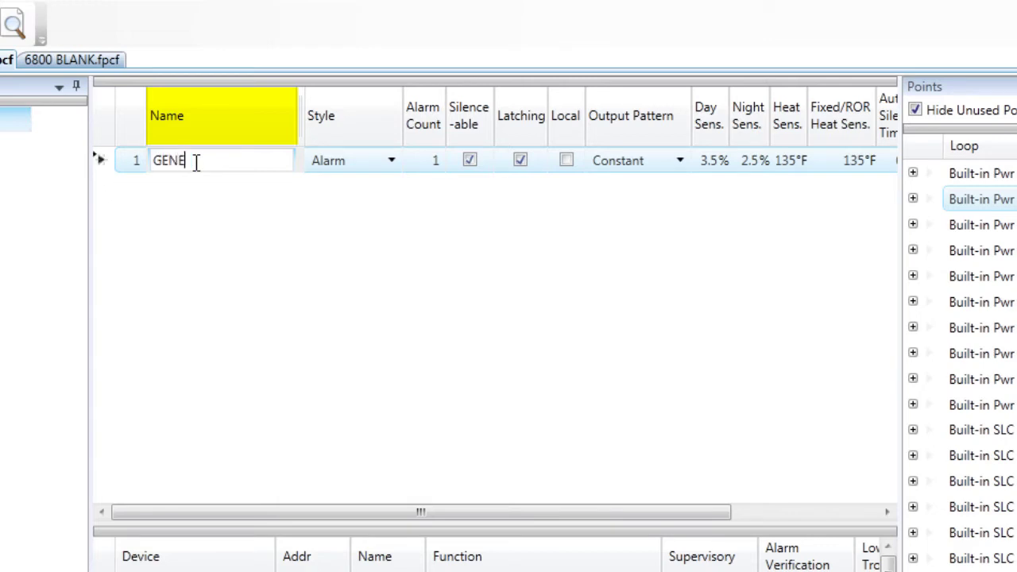
{"action": "key", "text": "BackSpace"}
{"action": "key", "text": "BackSpace"}
{"action": "key", "text": "BackSpace"}
{"action": "key", "text": "BackSpace"}
{"action": "type", "text": "ALARM"}
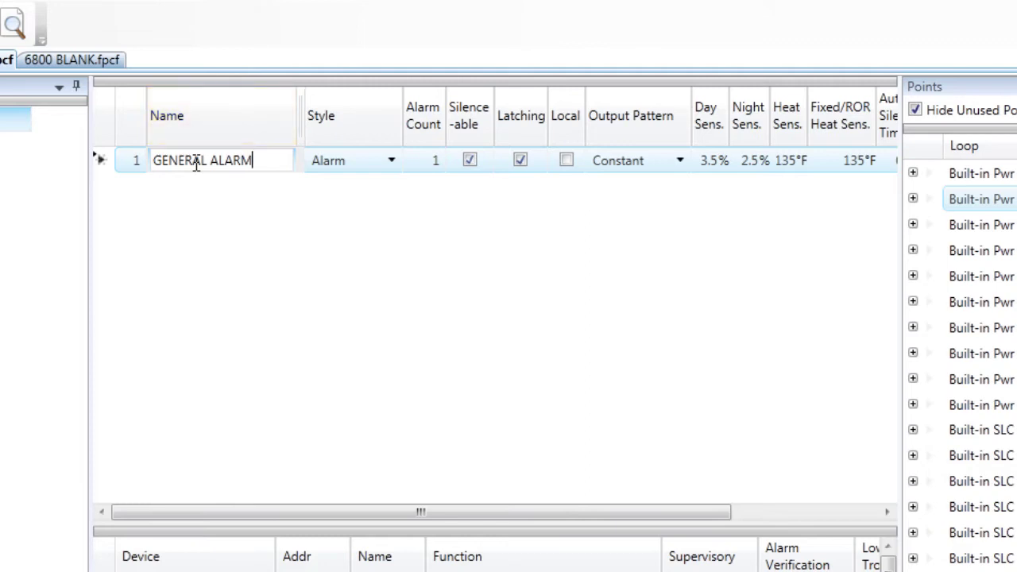
{"action": "key", "text": "Tab"}
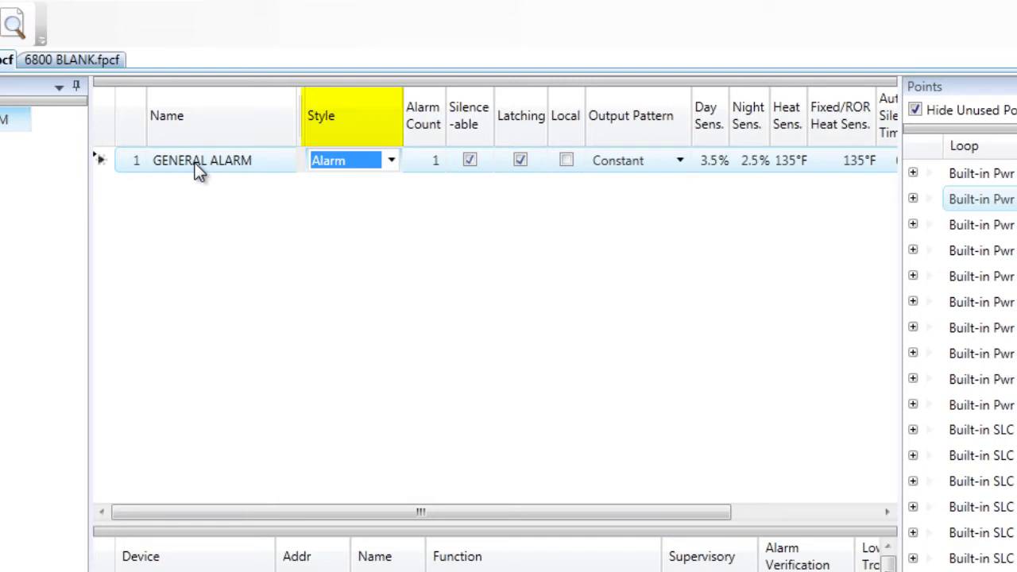
Try the Supervisory, Pos Alarm Seq and Aux styles on the GENERAL ALARM zone
{"action": "left_click", "coordinate": [390, 162]}
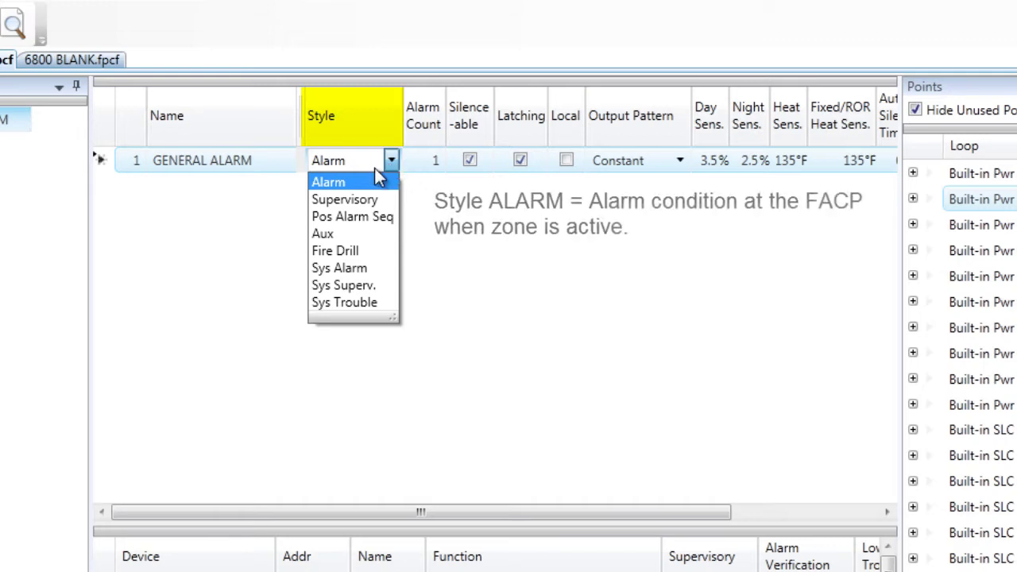
{"action": "left_click", "coordinate": [392, 161]}
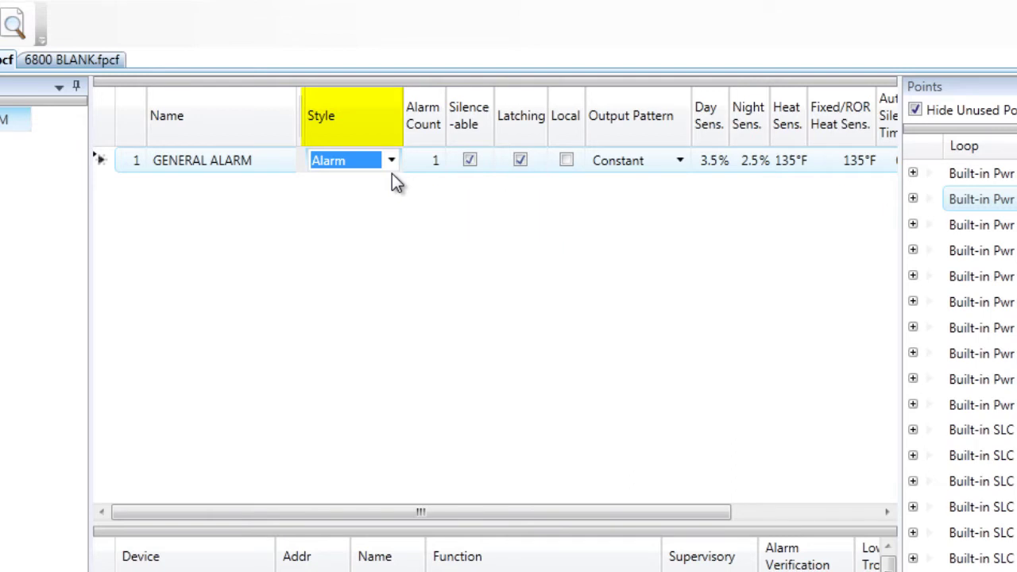
{"action": "left_click", "coordinate": [391, 161]}
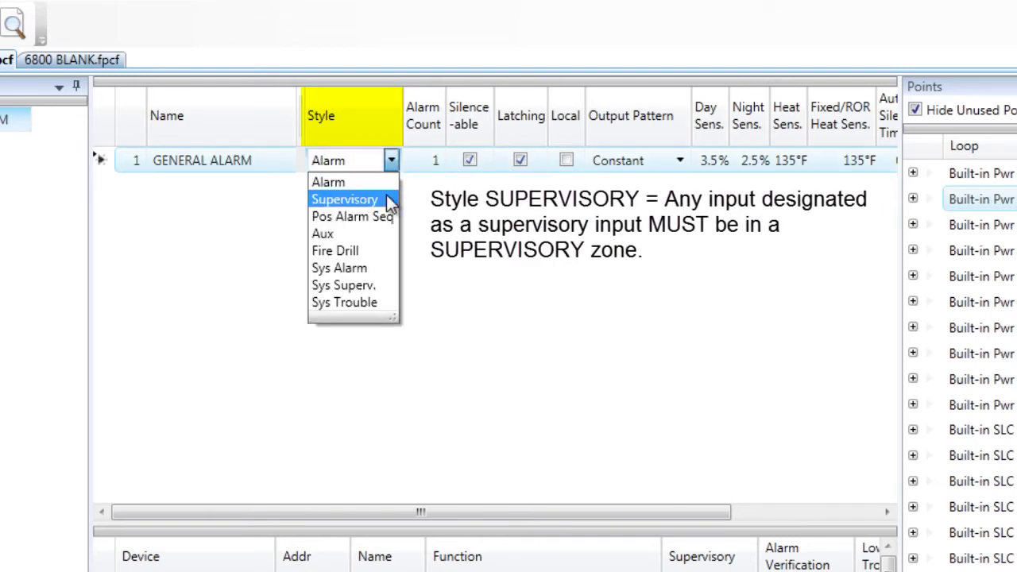
{"action": "left_click", "coordinate": [344, 199]}
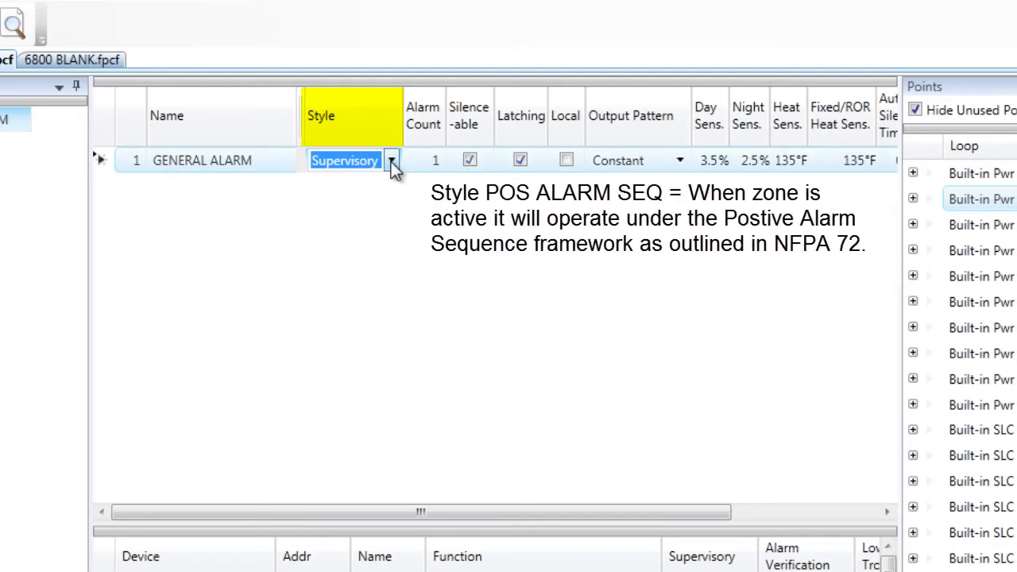
{"action": "left_click", "coordinate": [392, 162]}
{"action": "left_click", "coordinate": [384, 215]}
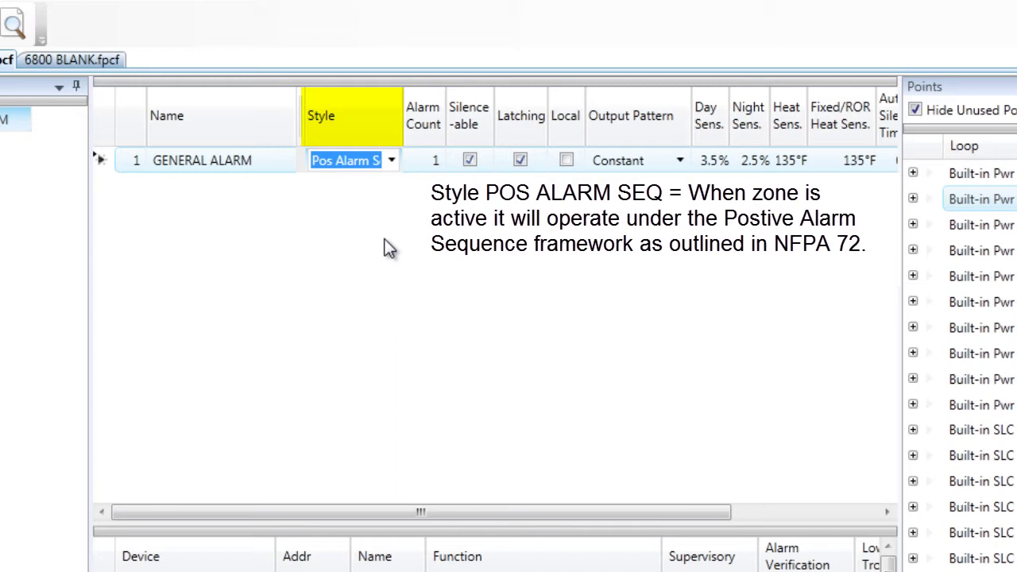
{"action": "left_click", "coordinate": [392, 162]}
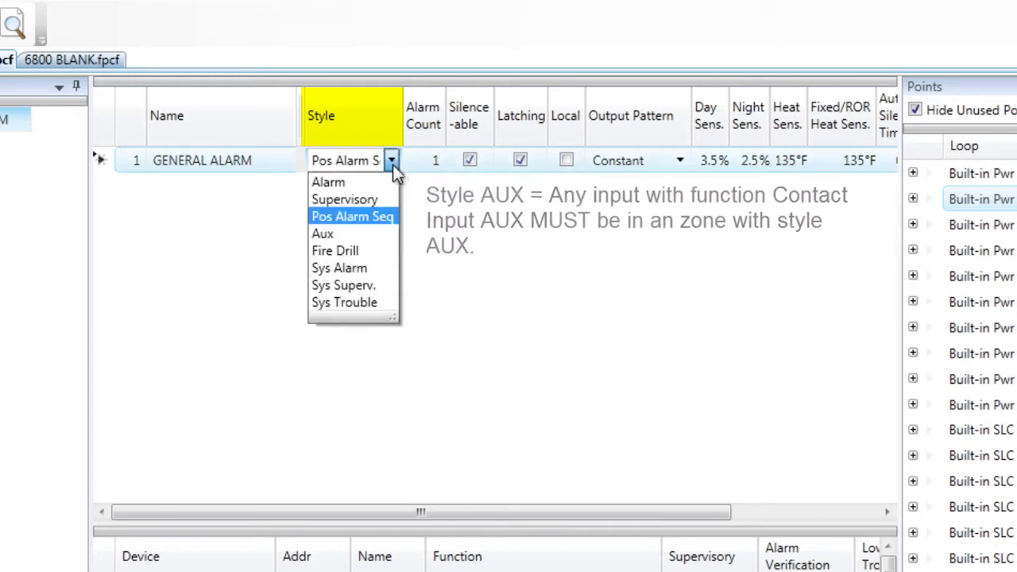
{"action": "left_click", "coordinate": [378, 235]}
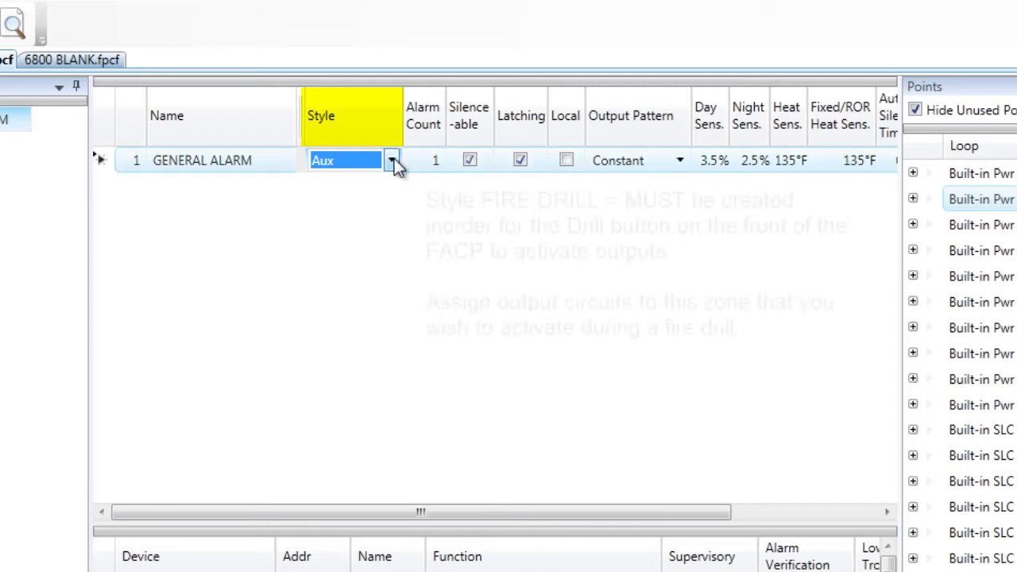
Try the Fire Drill, Sys Alarm, Sys Superv. and Sys Trouble styles on the zone and return its style to Alarm
{"action": "left_click", "coordinate": [391, 160]}
{"action": "left_click", "coordinate": [371, 253]}
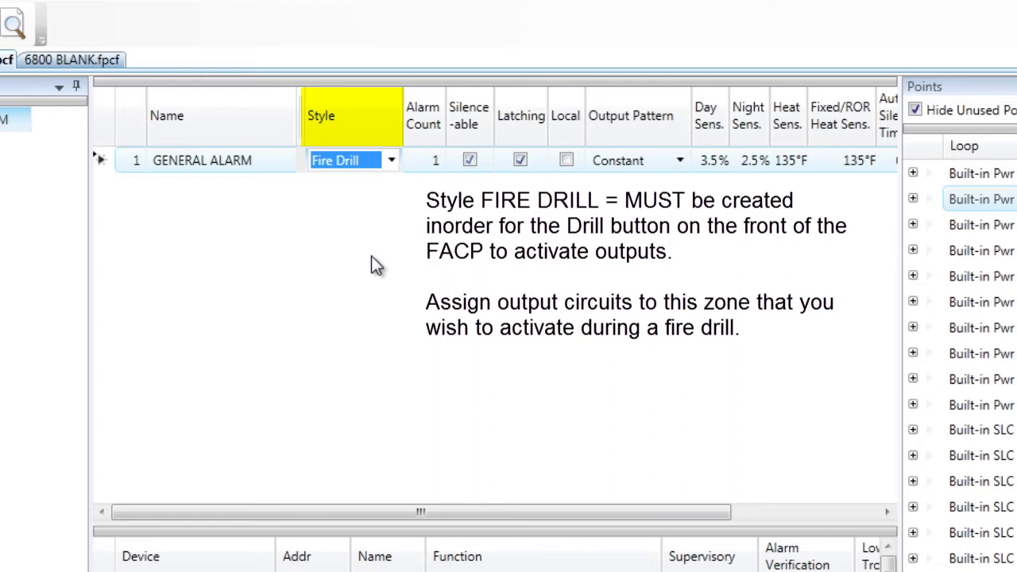
{"action": "left_click", "coordinate": [389, 163]}
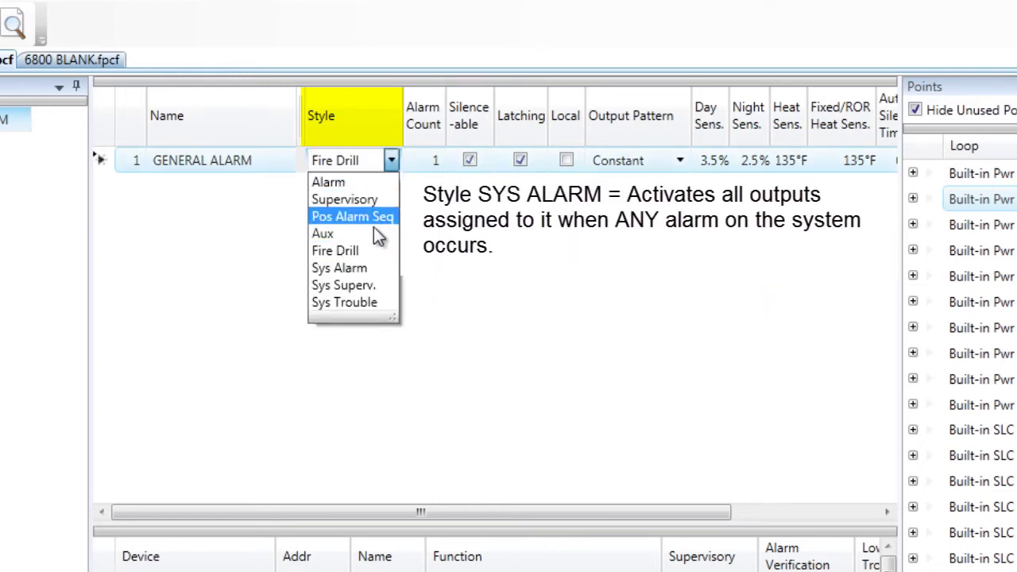
{"action": "left_click", "coordinate": [368, 269]}
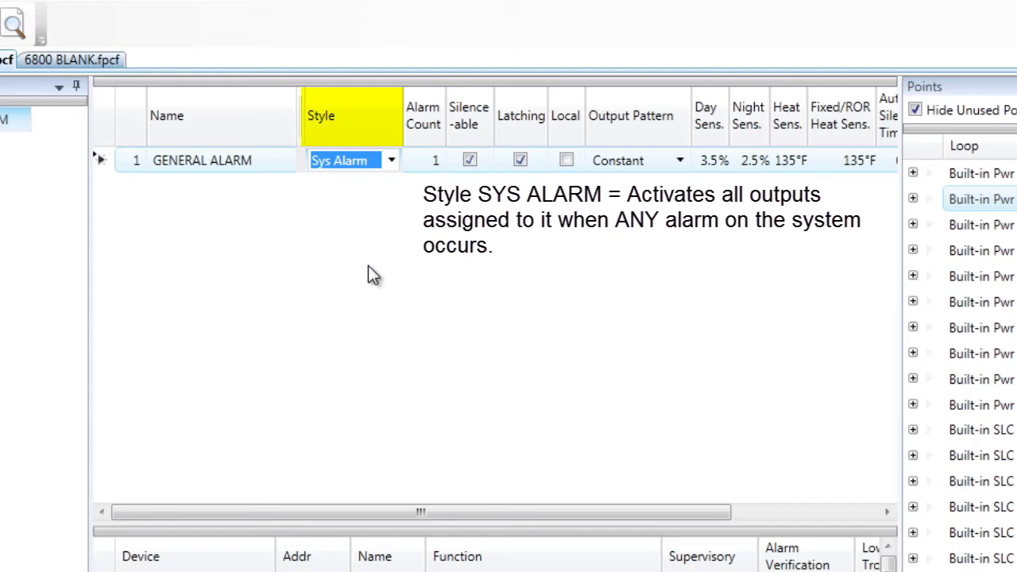
{"action": "key", "text": "alt+Down"}
{"action": "left_click", "coordinate": [374, 281]}
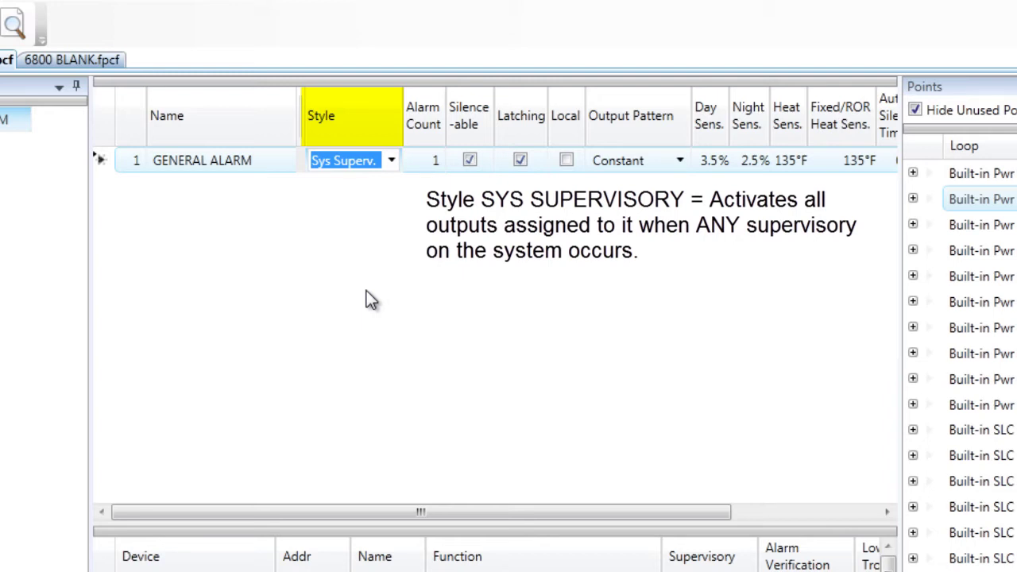
{"action": "key", "text": "Down"}
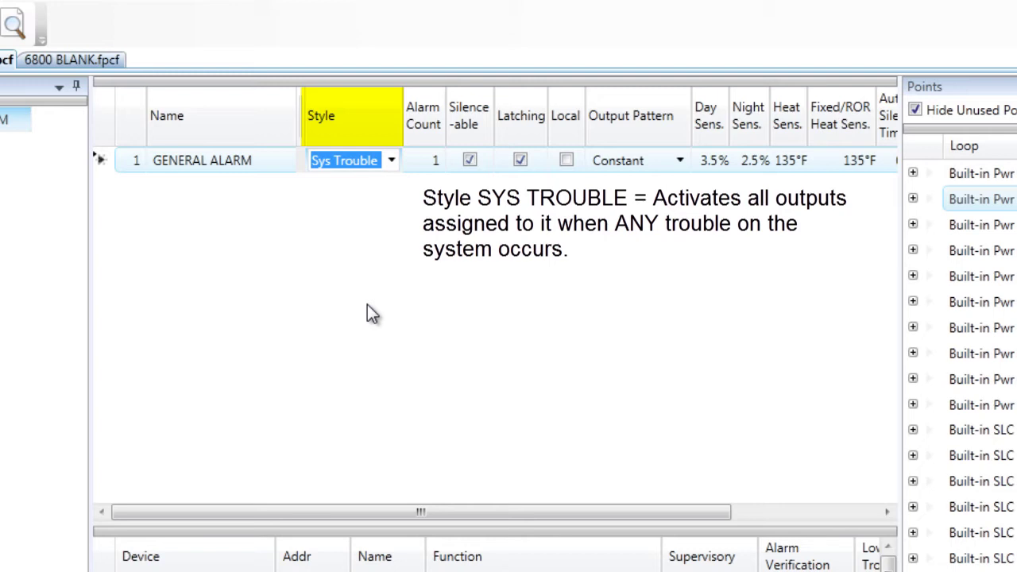
{"action": "left_click", "coordinate": [423, 169]}
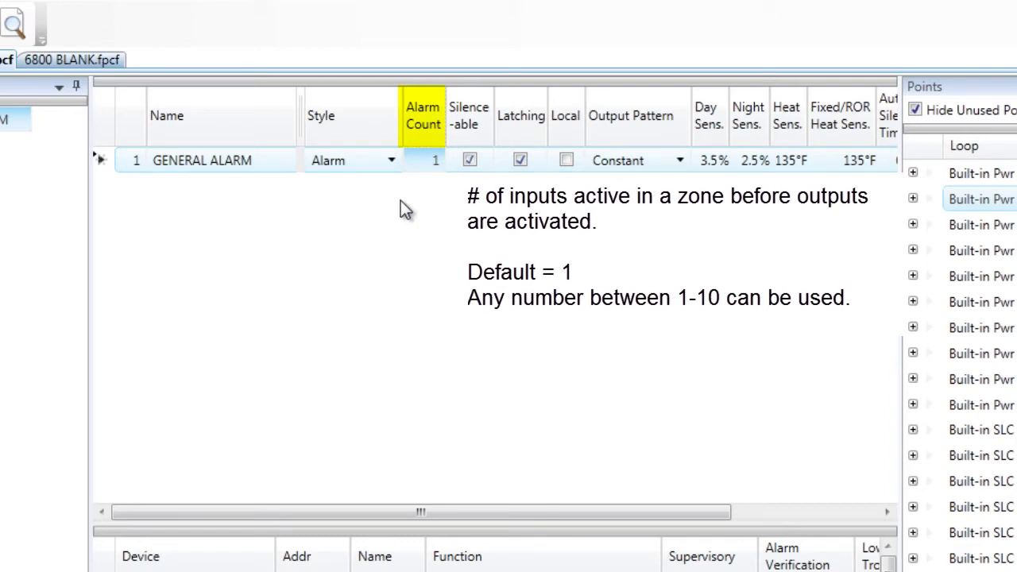
Try an Alarm Count of 3 for the GENERAL ALARM zone and set it back to 1
{"action": "left_click", "coordinate": [422, 163]}
{"action": "type", "text": "3"}
{"action": "key", "text": "Tab"}
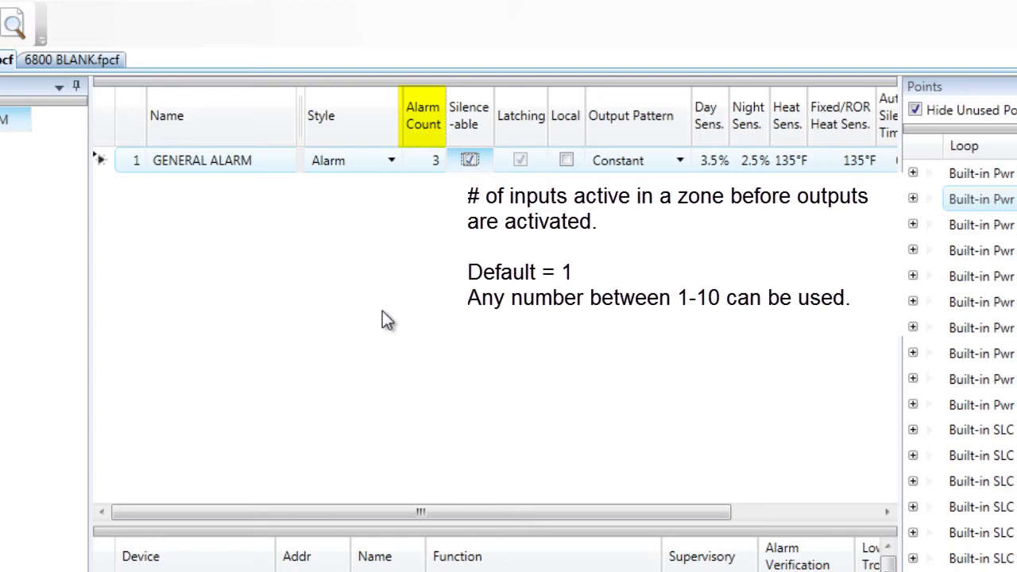
{"action": "left_click", "coordinate": [426, 158]}
{"action": "type", "text": "1"}
{"action": "left_click", "coordinate": [481, 159]}
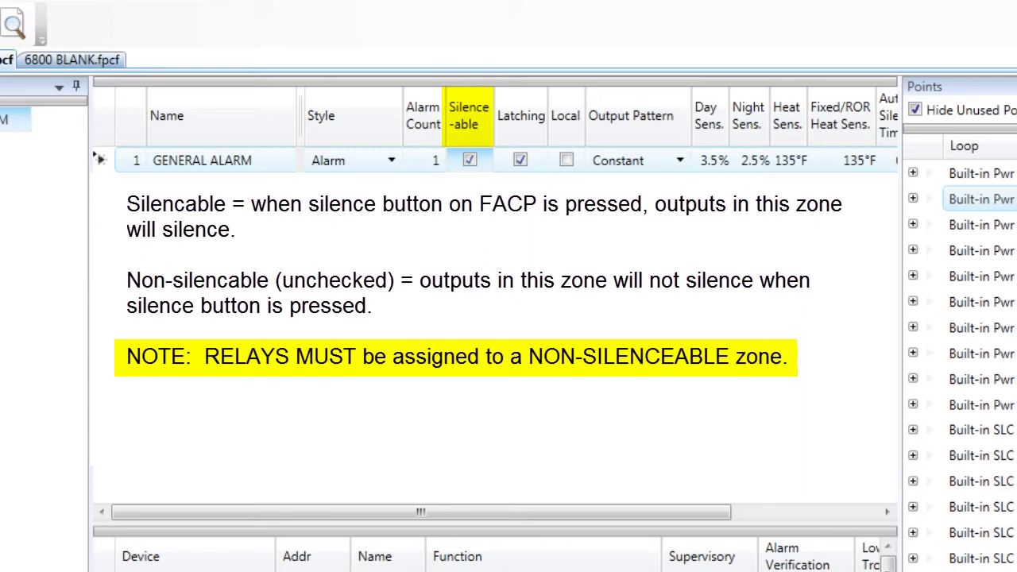
Switch the zone's Silenceable and Latching options off and back on, one after the other
{"action": "left_click", "coordinate": [470, 159]}
{"action": "left_click", "coordinate": [470, 161]}
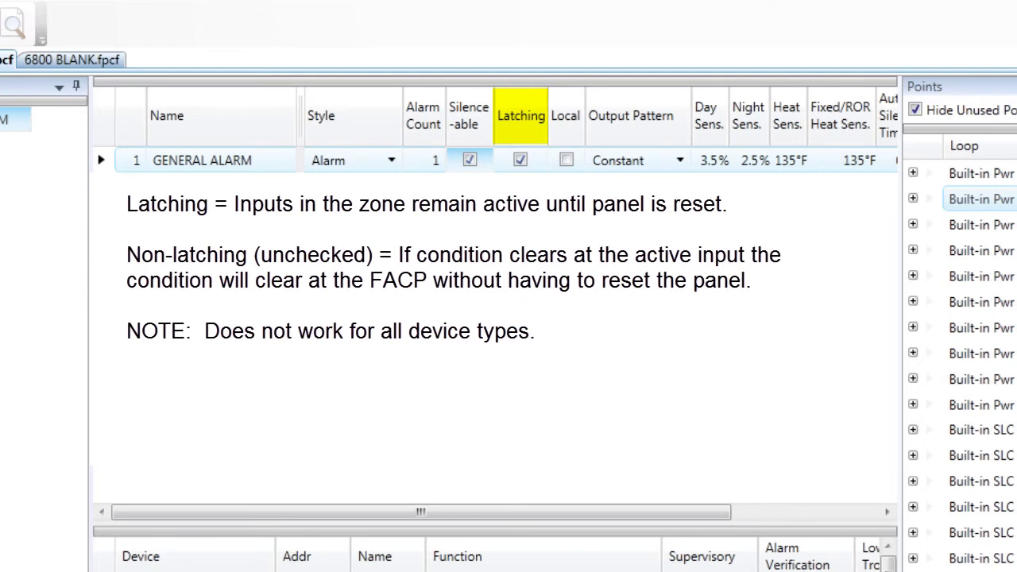
{"action": "left_click", "coordinate": [520, 159]}
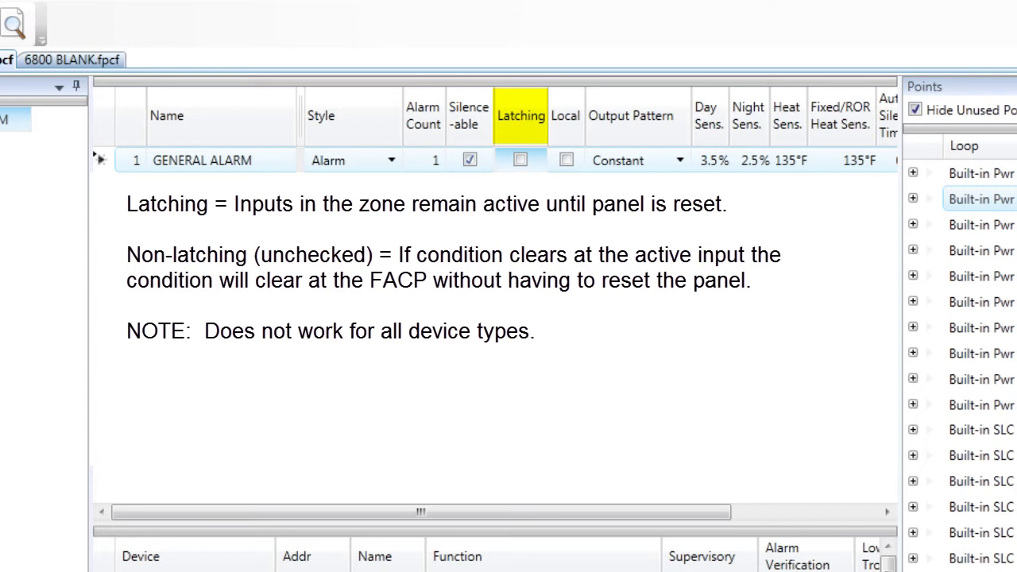
{"action": "left_click", "coordinate": [520, 160]}
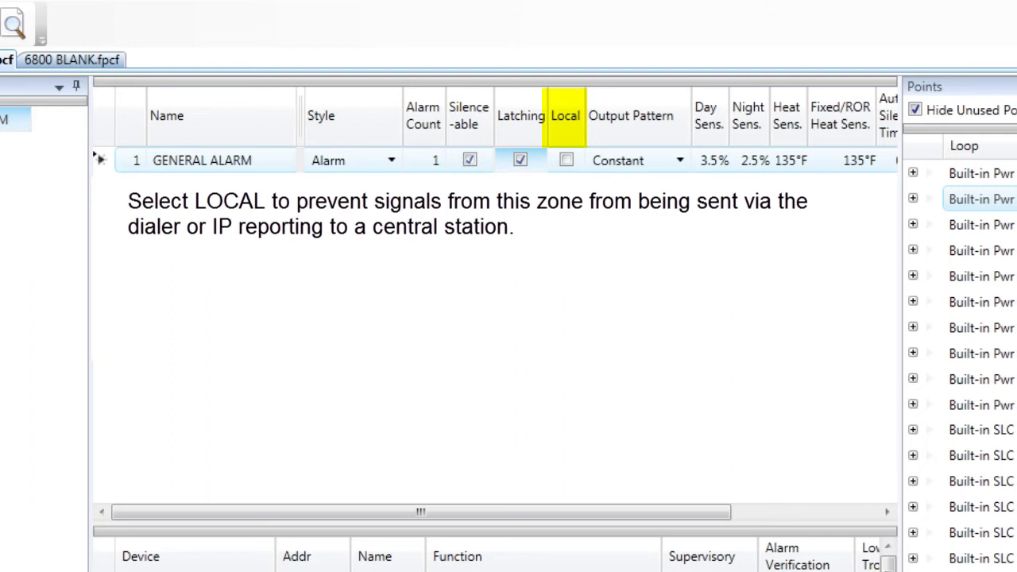
Enable the Local option for the GENERAL ALARM zone and keep its Output Pattern at Constant after viewing the choices
{"action": "left_click", "coordinate": [567, 160]}
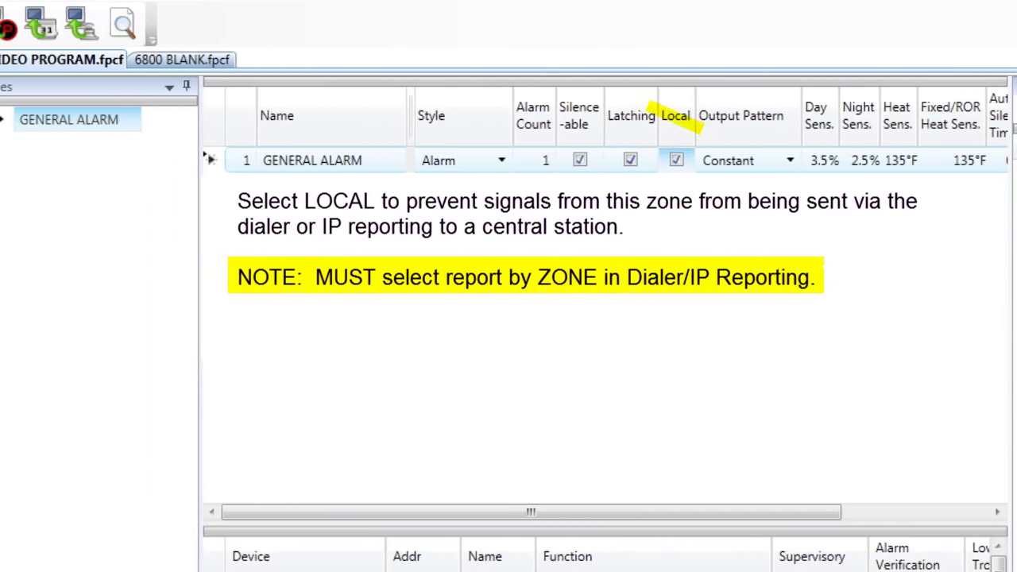
{"action": "mouse_move", "coordinate": [19, 119]}
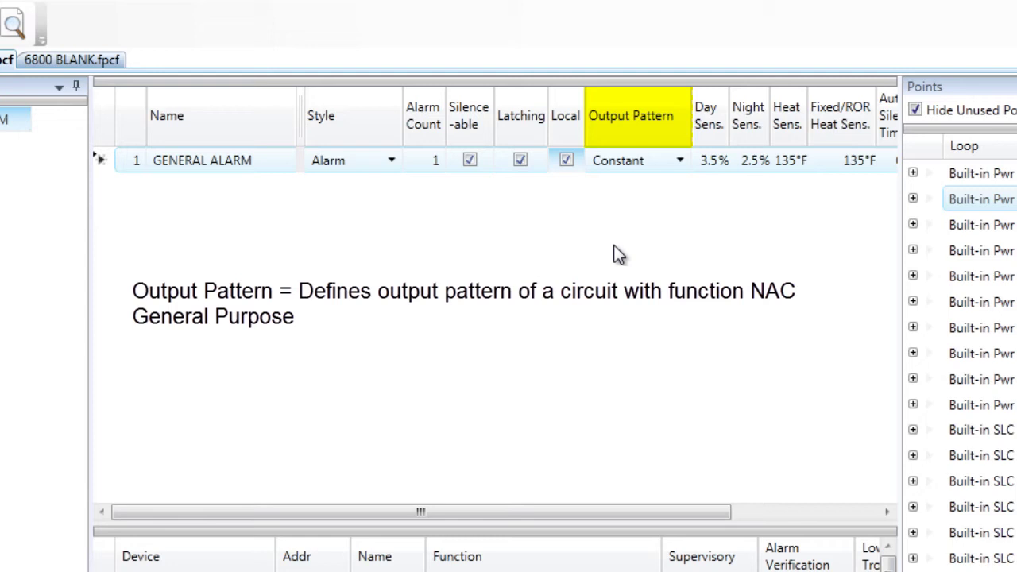
{"action": "left_click", "coordinate": [680, 161]}
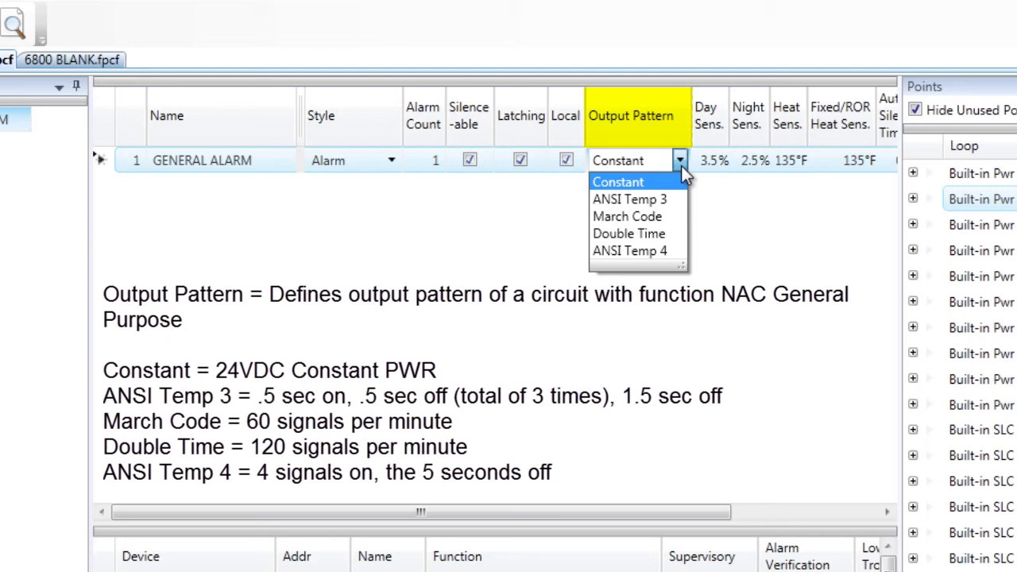
{"action": "left_click", "coordinate": [688, 406]}
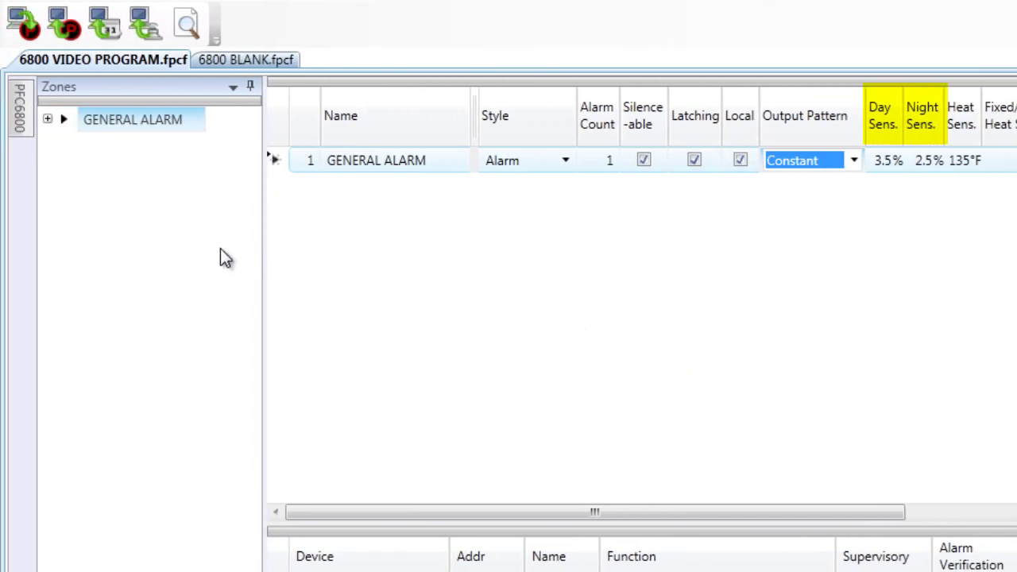
Set both the Heat Sensitivity and the Fixed/ROR Heat Sensitivity of the GENERAL ALARM zone to 150°F
{"action": "mouse_move", "coordinate": [24, 124]}
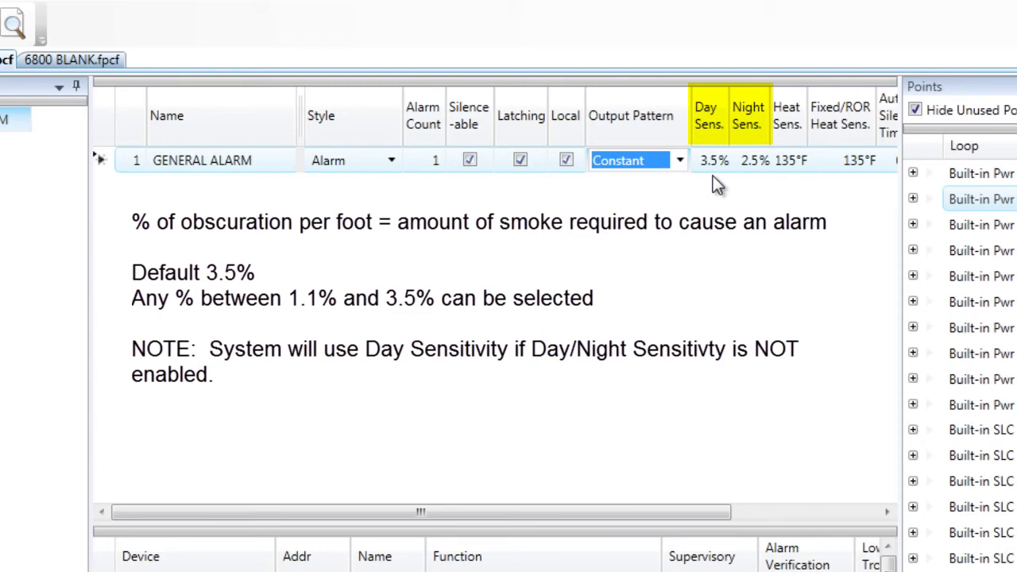
{"action": "left_click", "coordinate": [690, 290]}
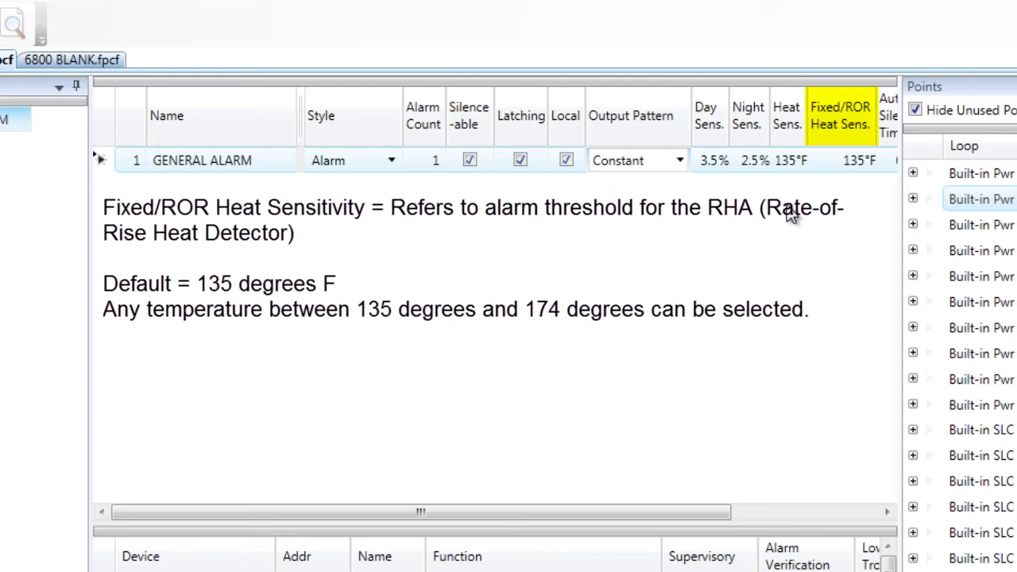
{"action": "key", "text": "Tab"}
{"action": "key", "text": "Tab"}
{"action": "key", "text": "Tab"}
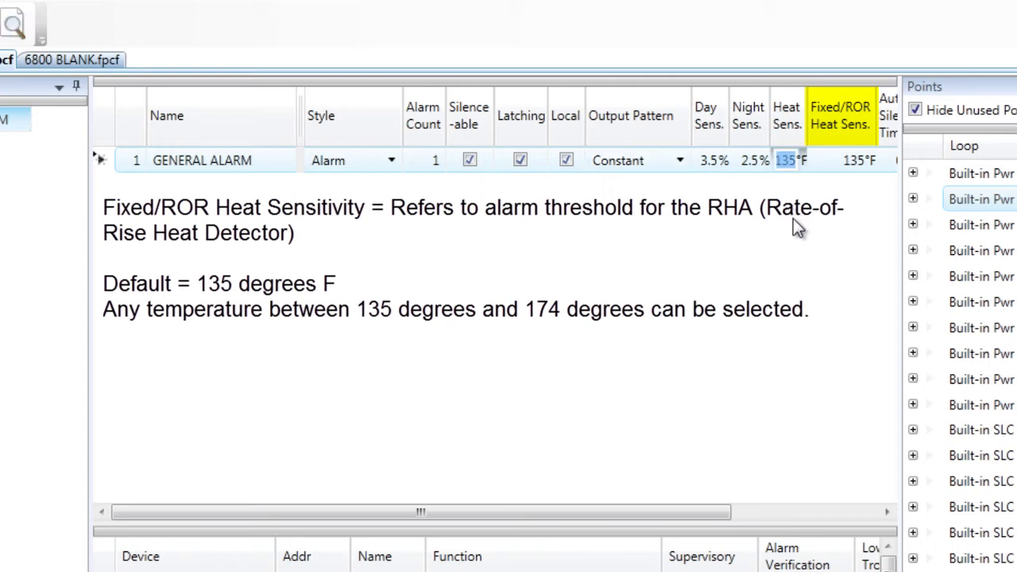
{"action": "type", "text": "150"}
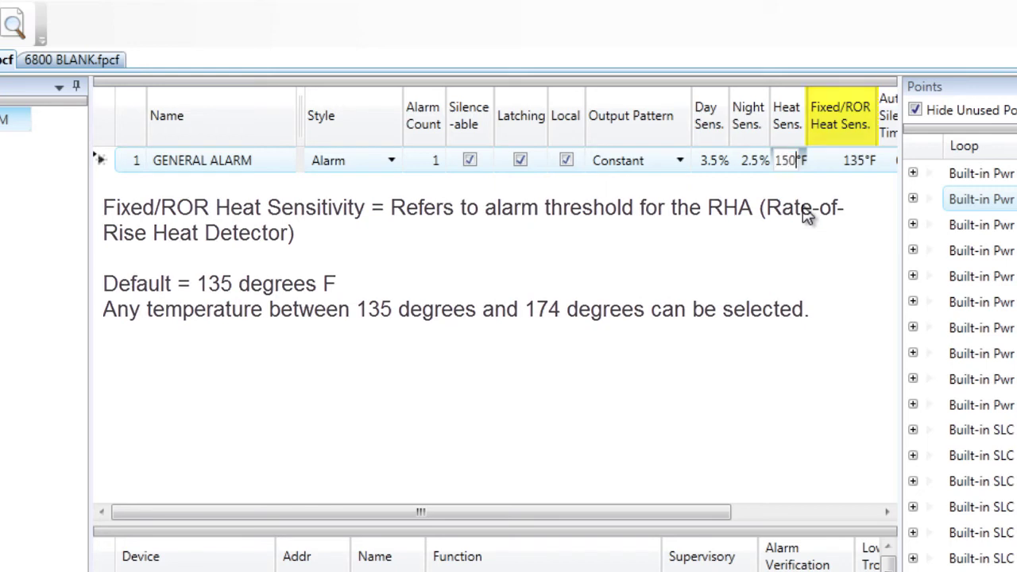
Review the zone's Auto Silence, Auto Unsilence and Silence Inhibit timers and its Restore Delay
{"action": "left_click", "coordinate": [817, 516]}
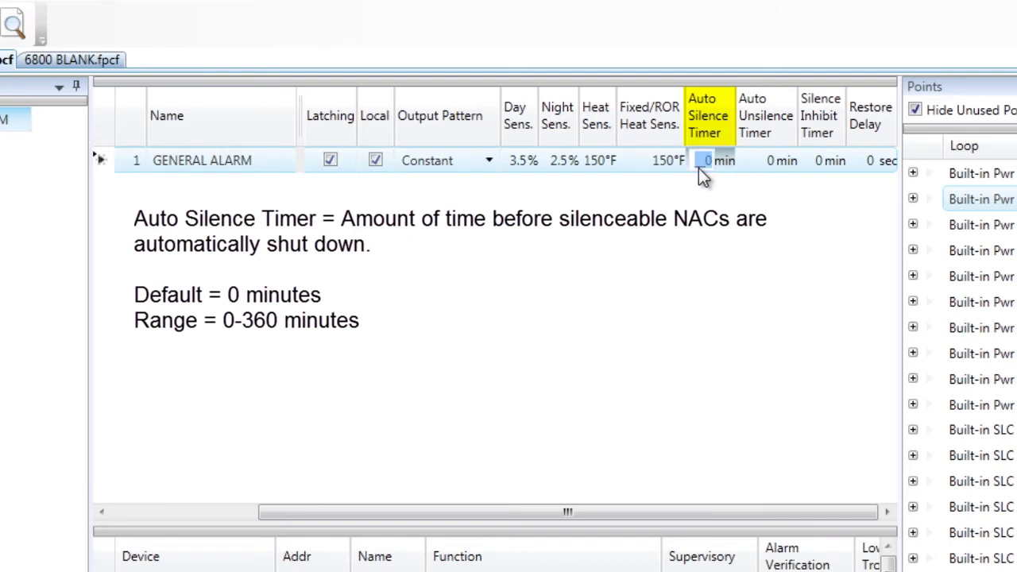
{"action": "key", "text": "Tab"}
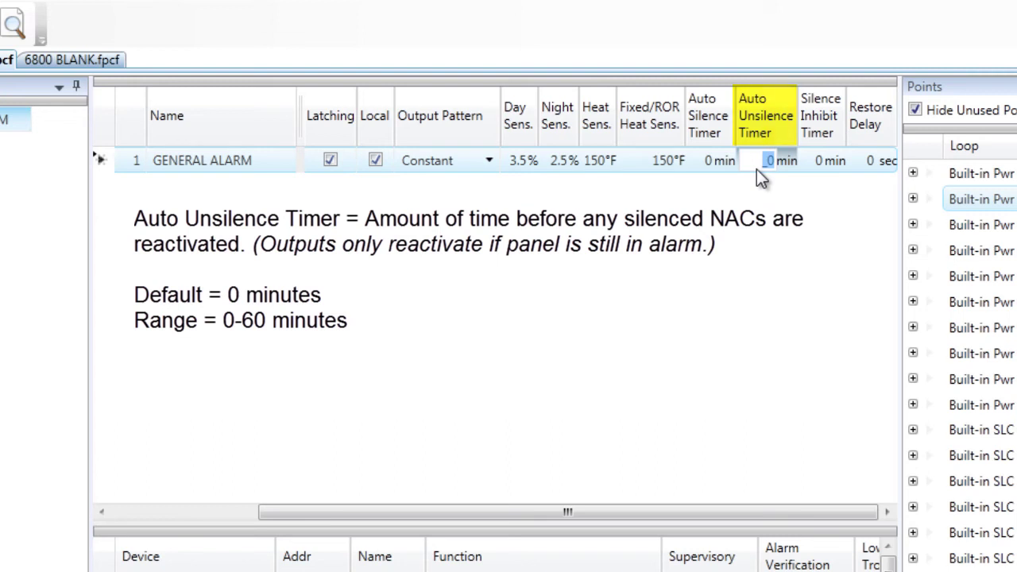
{"action": "key", "text": "Tab"}
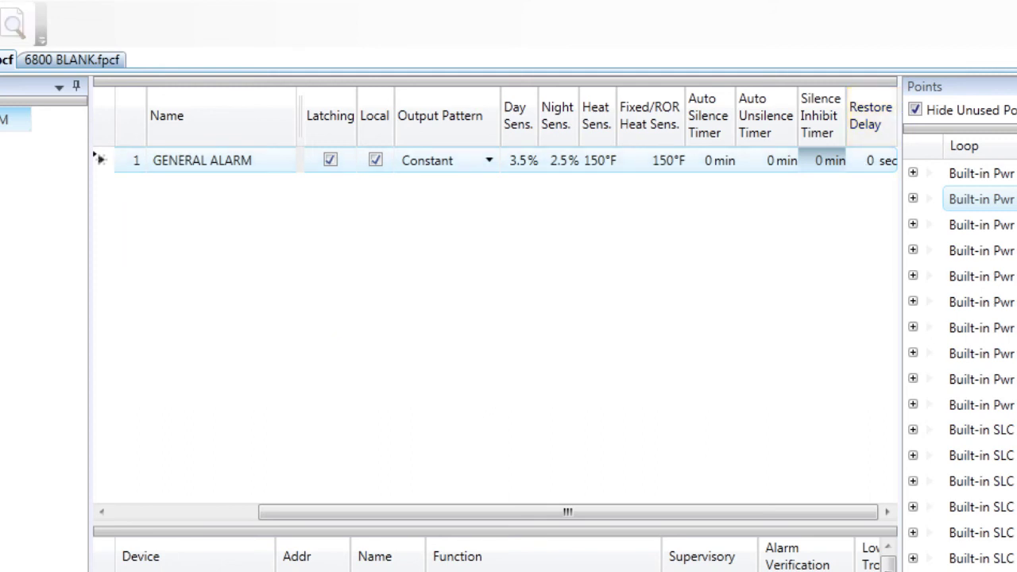
{"action": "left_click_drag", "start_coordinate": [413, 512], "coordinate": [251, 513]}
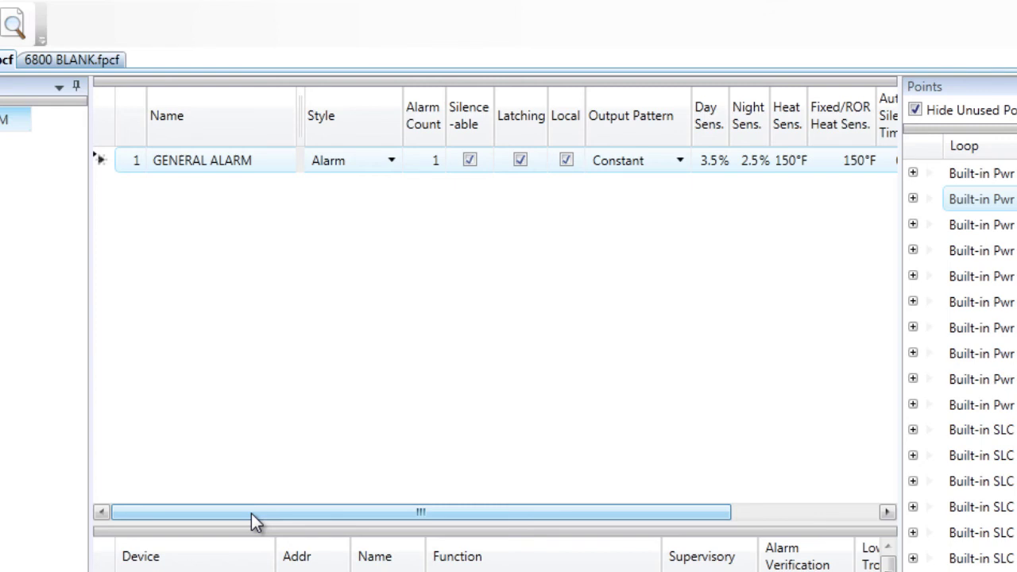
{"action": "left_click_drag", "start_coordinate": [251, 513], "coordinate": [398, 515]}
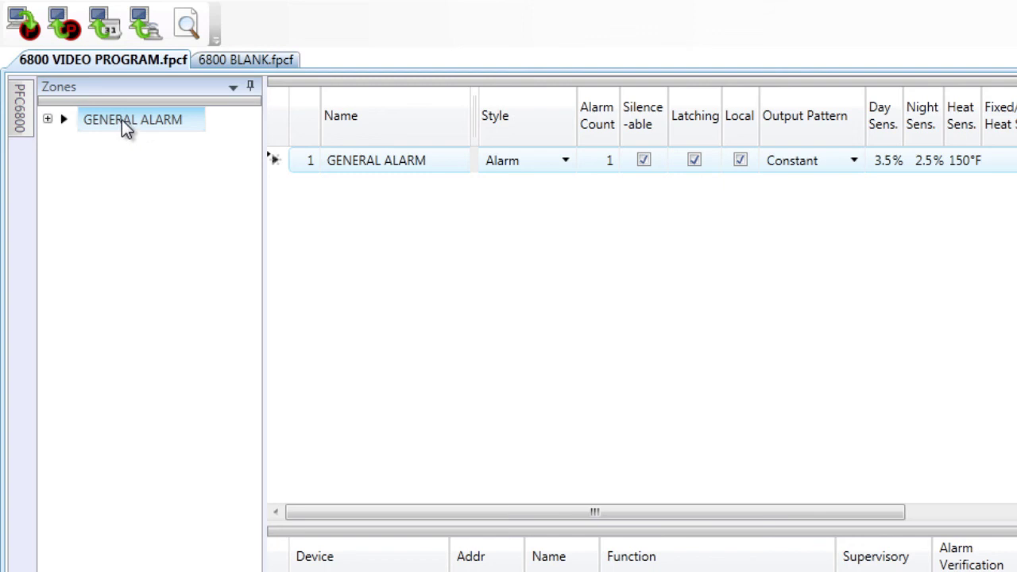
Add 10 zones to the zone list, starting at zone number 2
{"action": "right_click", "coordinate": [140, 127]}
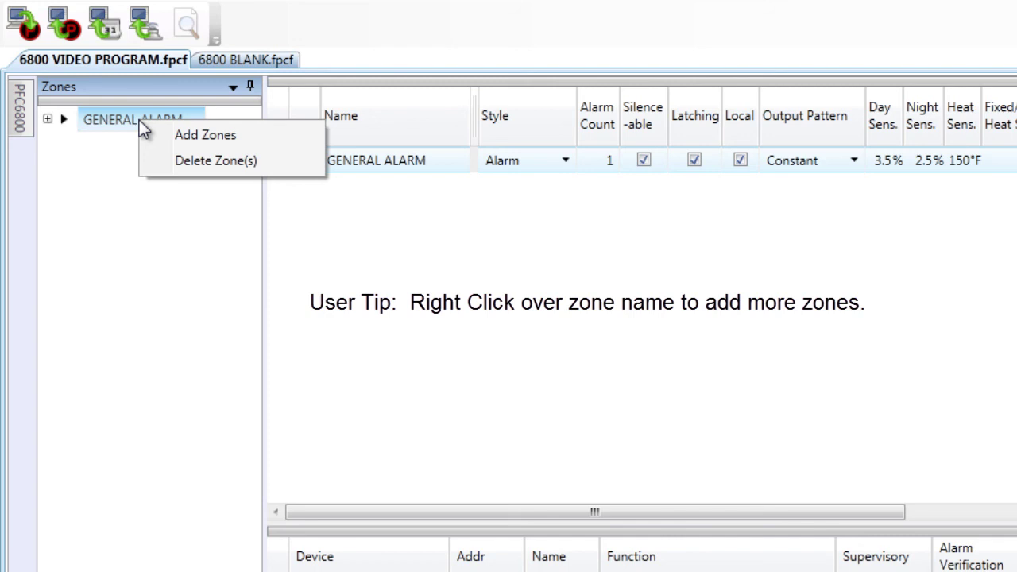
{"action": "left_click", "coordinate": [177, 139]}
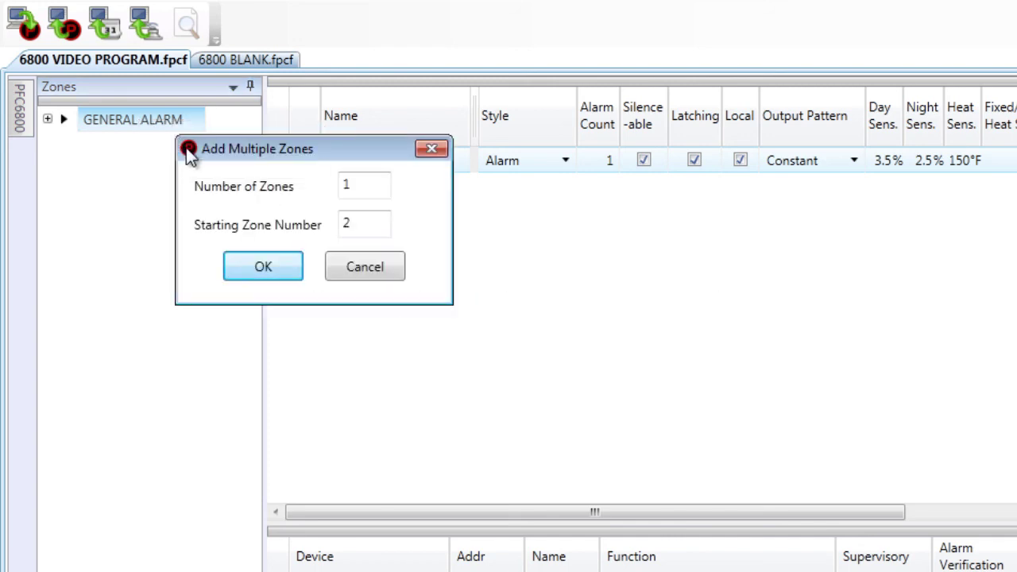
{"action": "left_click_drag", "start_coordinate": [218, 151], "coordinate": [244, 164]}
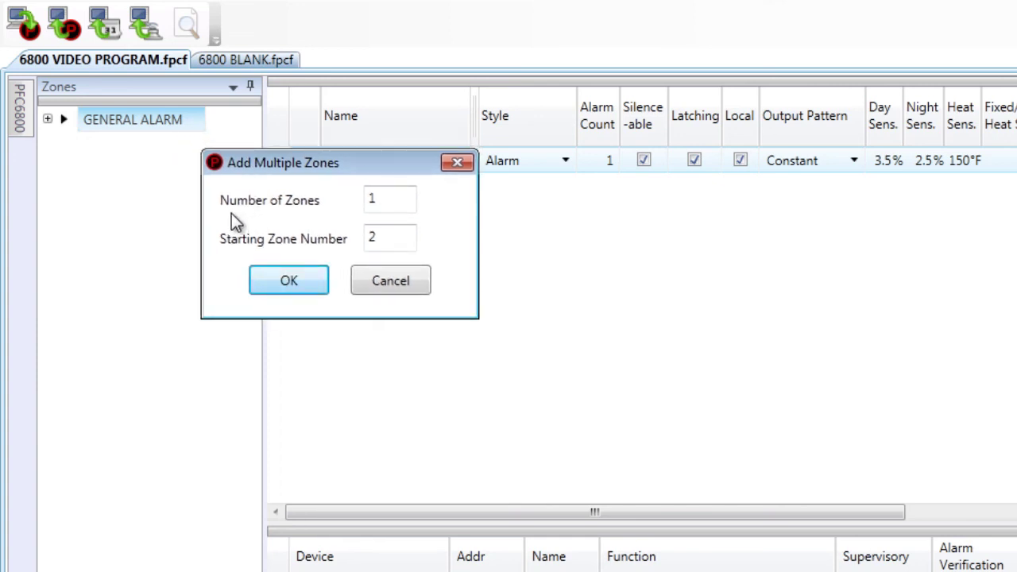
{"action": "left_click", "coordinate": [384, 200]}
{"action": "type", "text": "0"}
{"action": "left_click", "coordinate": [288, 284]}
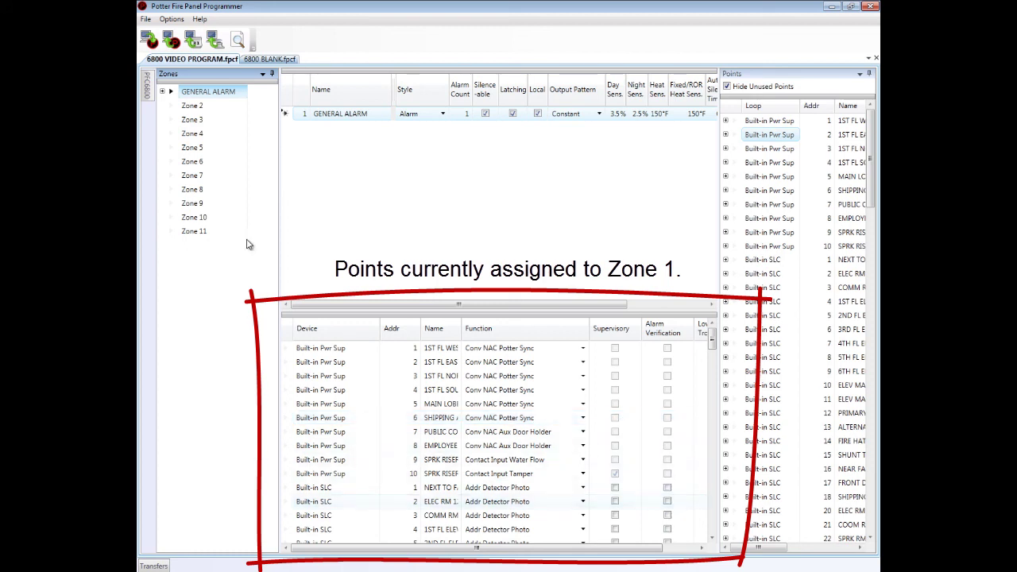
Compare the points assigned to Zone 2 and GENERAL ALARM, and widen the assigned point list's Name column to show full names
{"action": "left_click", "coordinate": [192, 106]}
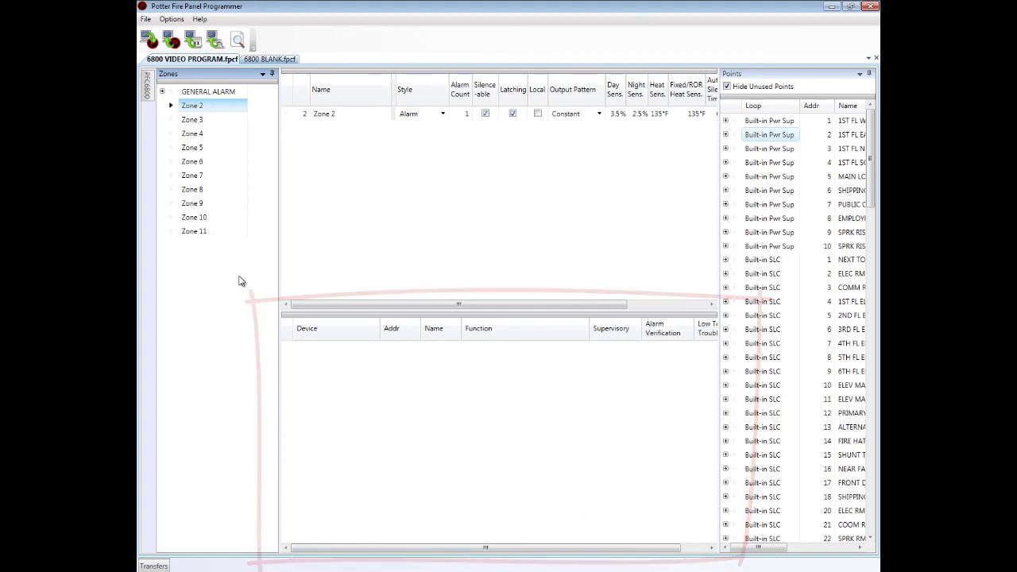
{"action": "left_click", "coordinate": [226, 94]}
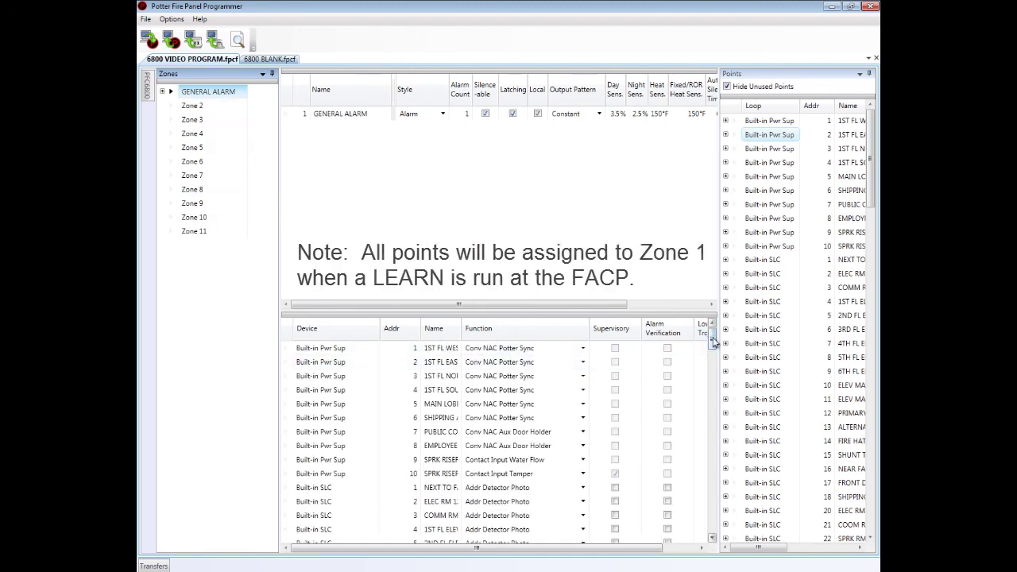
{"action": "mouse_move", "coordinate": [713, 340]}
{"action": "left_mouse_down"}
{"action": "mouse_move", "coordinate": [716, 422]}
{"action": "mouse_move", "coordinate": [713, 337]}
{"action": "left_mouse_up"}
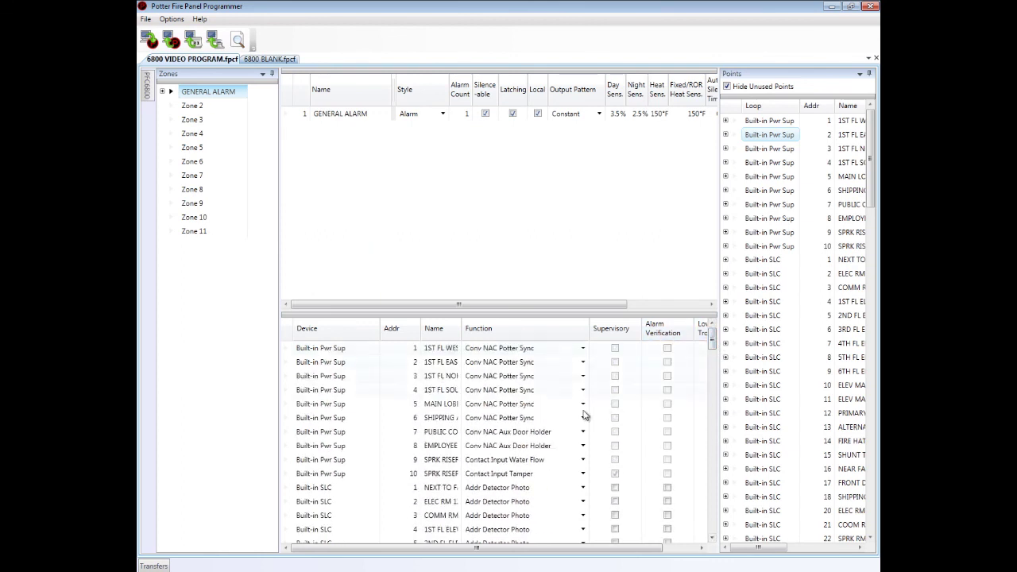
{"action": "left_click_drag", "start_coordinate": [463, 328], "coordinate": [491, 328]}
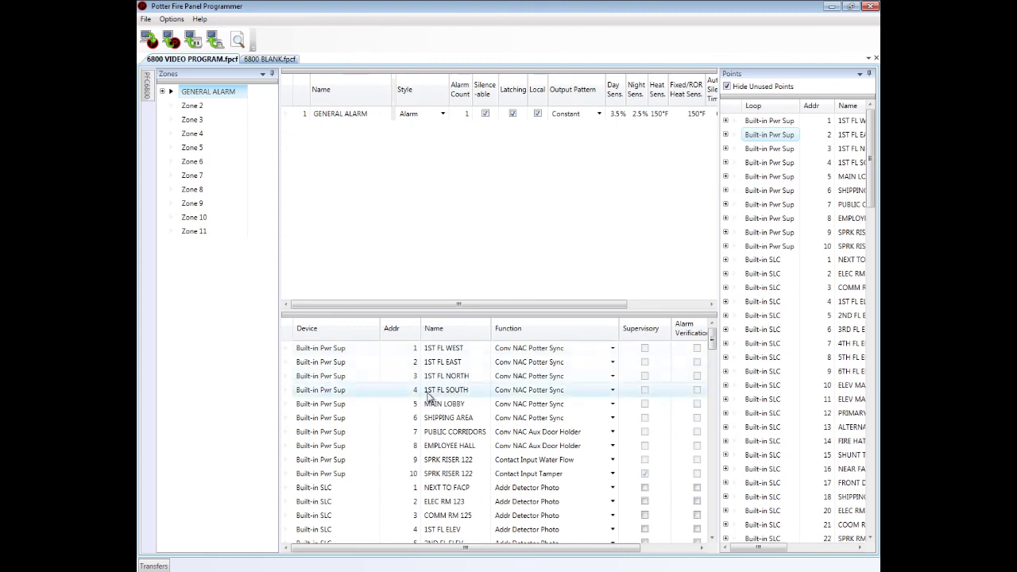